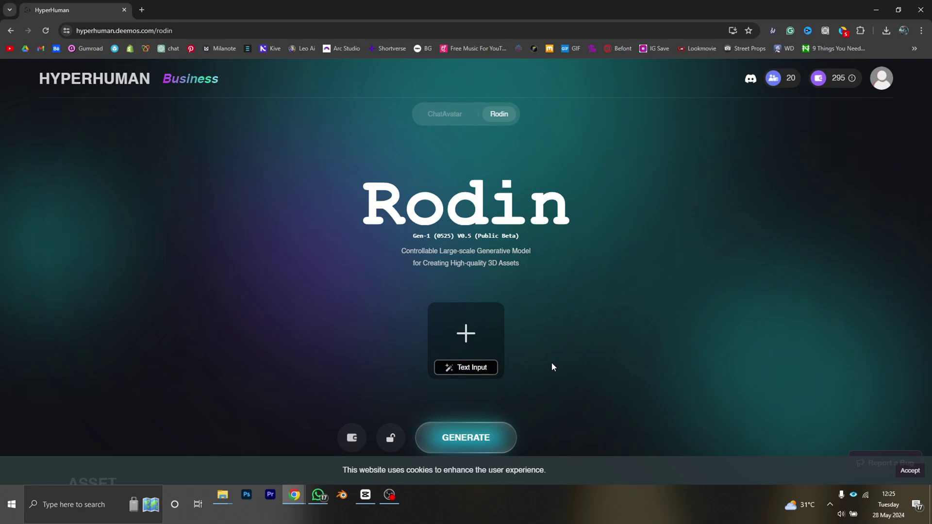
Generate a reference image from the prompt 'Chair', regenerate it to get an orange chair, and accept it.
{"action": "left_click", "coordinate": [479, 369]}
{"action": "type", "text": "c"}
{"action": "key", "text": "BackSpace"}
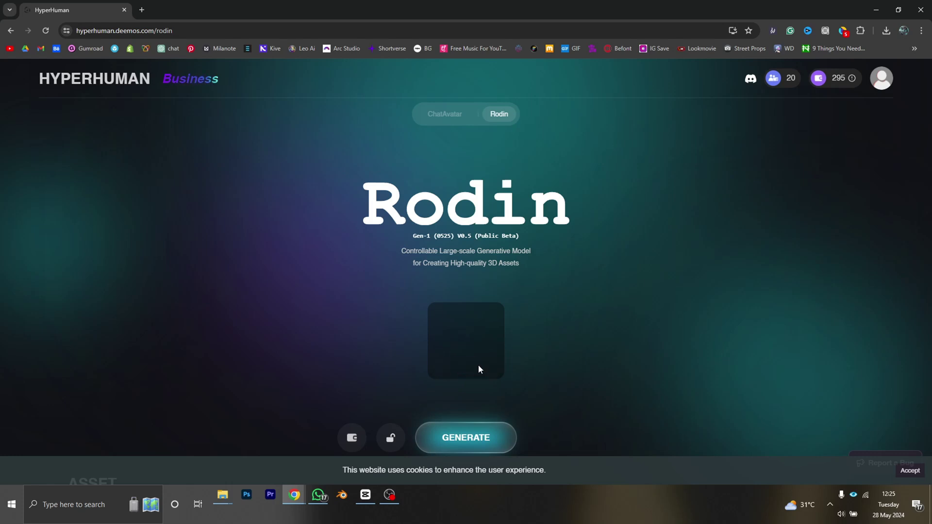
{"action": "type", "text": "C"}
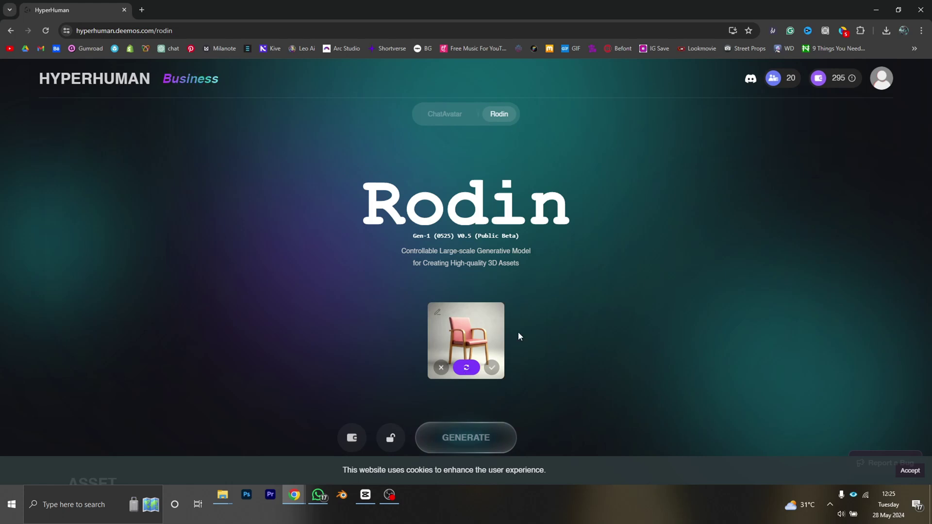
{"action": "left_click", "coordinate": [467, 370]}
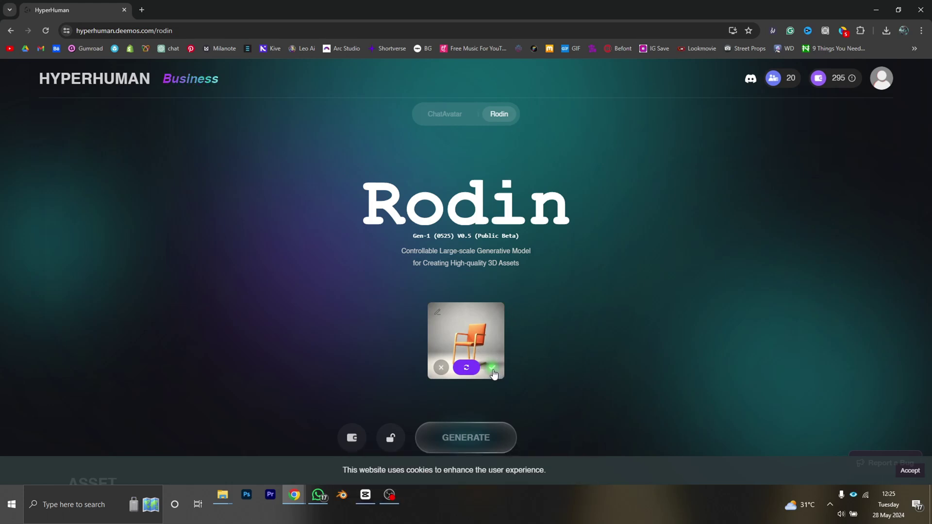
{"action": "left_click", "coordinate": [492, 369]}
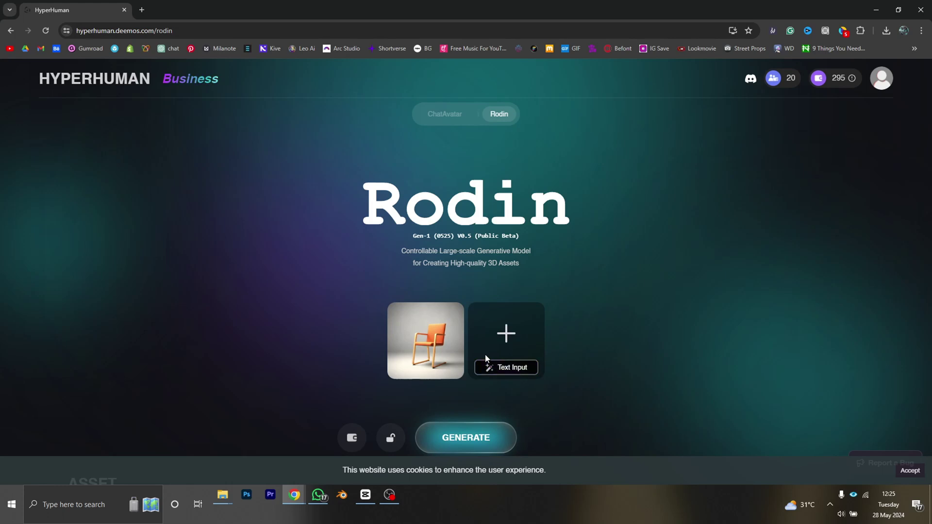
Delete the old Chair asset and accept a new orange chair image from a fresh 'Chair' prompt.
{"action": "mouse_move", "coordinate": [426, 353]}
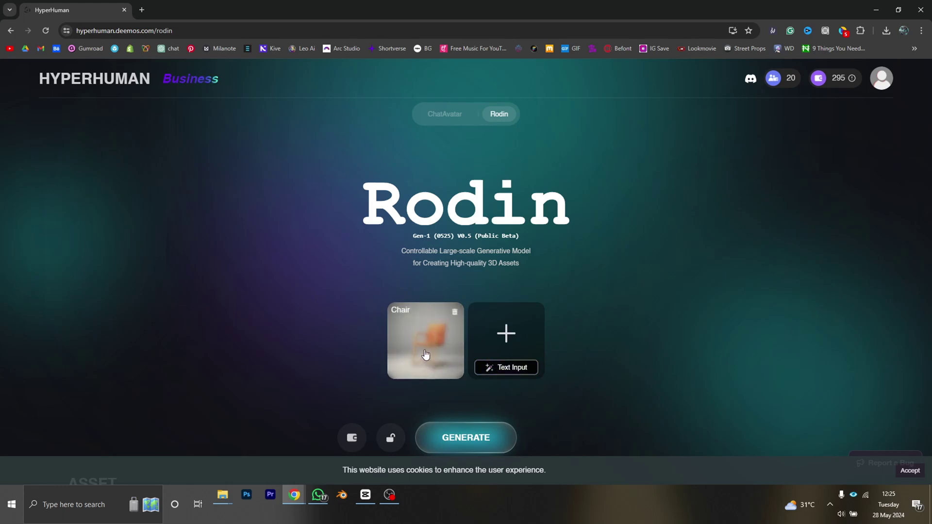
{"action": "left_click", "coordinate": [456, 315]}
{"action": "left_click", "coordinate": [470, 368]}
{"action": "type", "text": "C"}
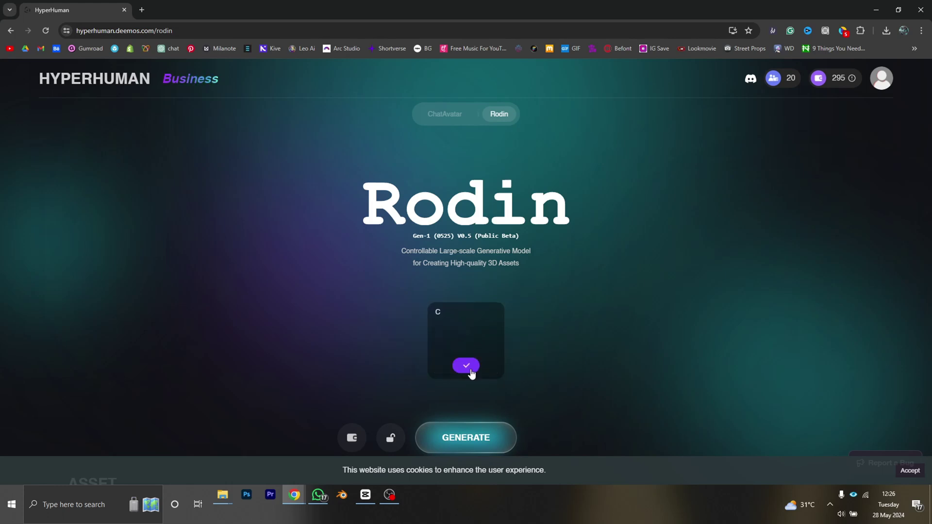
{"action": "type", "text": "hai"}
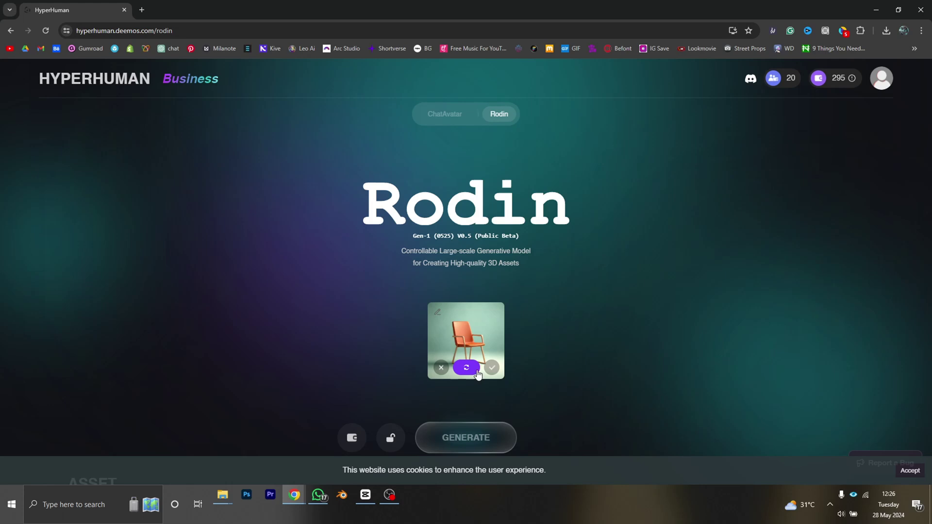
{"action": "left_click", "coordinate": [492, 367]}
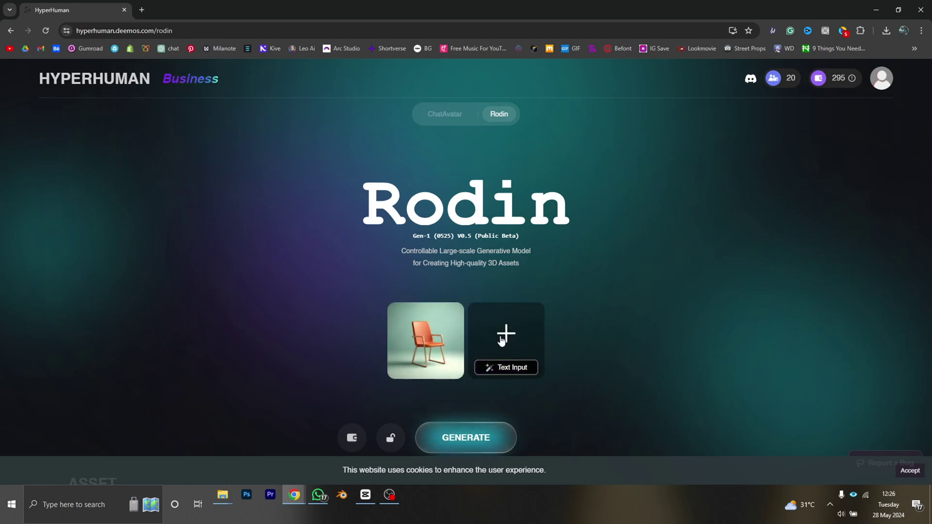
Generate the chair geometry, redo it with sharp edges, and load an earlier version from history.
{"action": "left_click", "coordinate": [479, 439]}
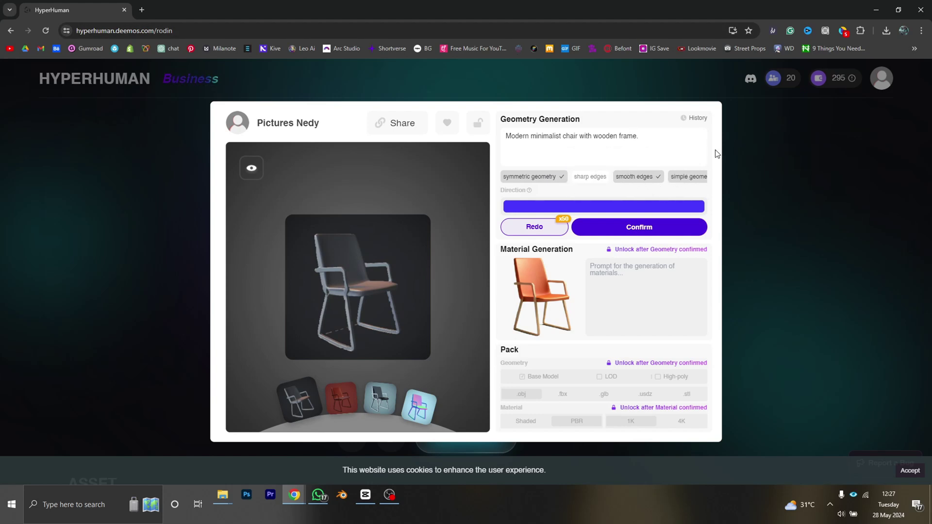
{"action": "left_click", "coordinate": [592, 177]}
{"action": "left_click", "coordinate": [535, 228]}
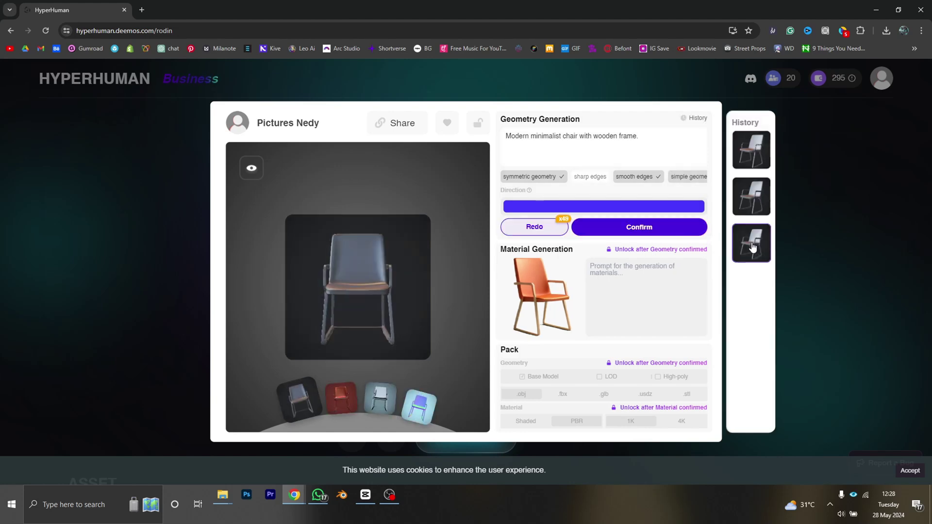
{"action": "left_click", "coordinate": [756, 210]}
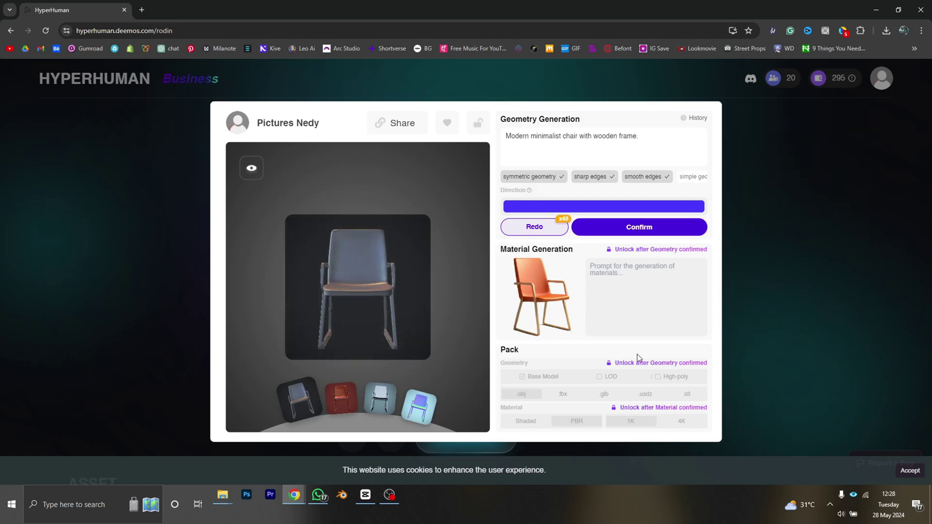
{"action": "mouse_move", "coordinate": [755, 232]}
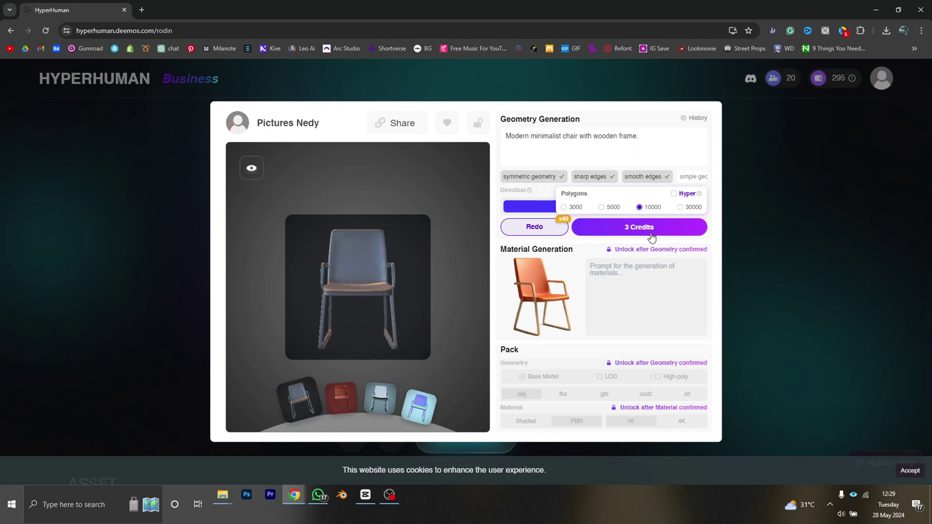
Confirm the chair geometry at 10000 polygons and inspect it in Geometry and Wireframe views.
{"action": "left_click", "coordinate": [652, 236]}
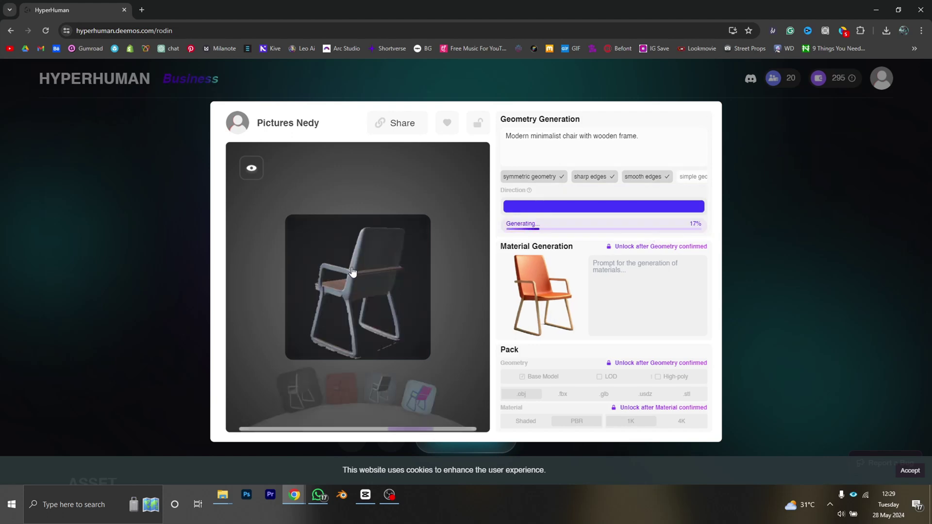
{"action": "left_click_drag", "start_coordinate": [368, 250], "coordinate": [298, 191]}
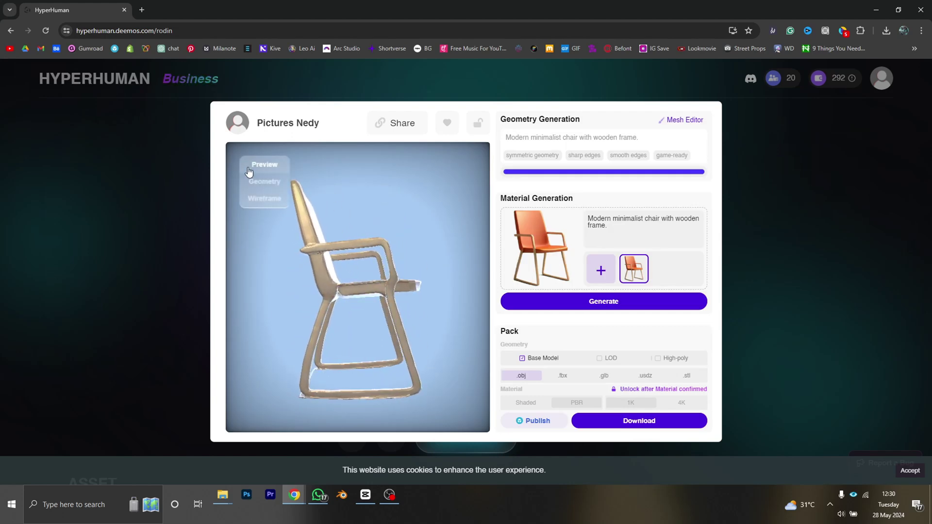
{"action": "left_click", "coordinate": [255, 182]}
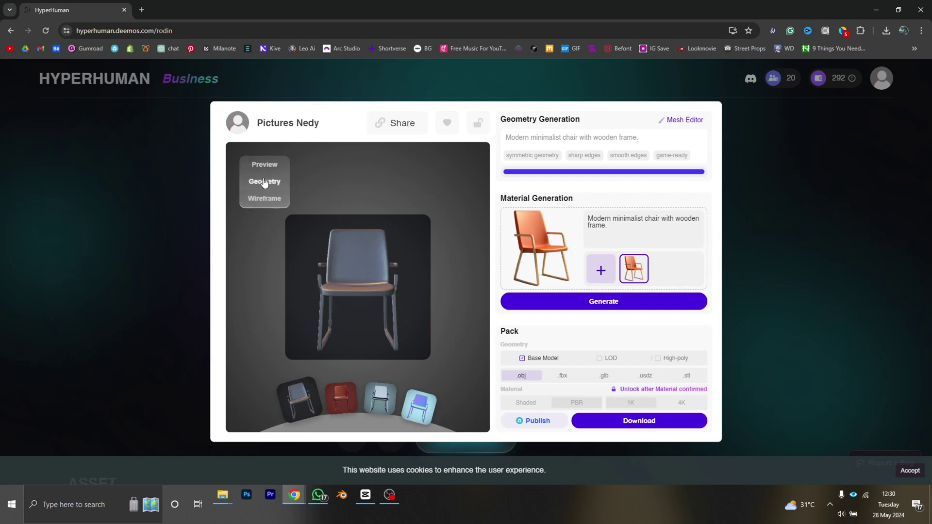
{"action": "left_click", "coordinate": [264, 201]}
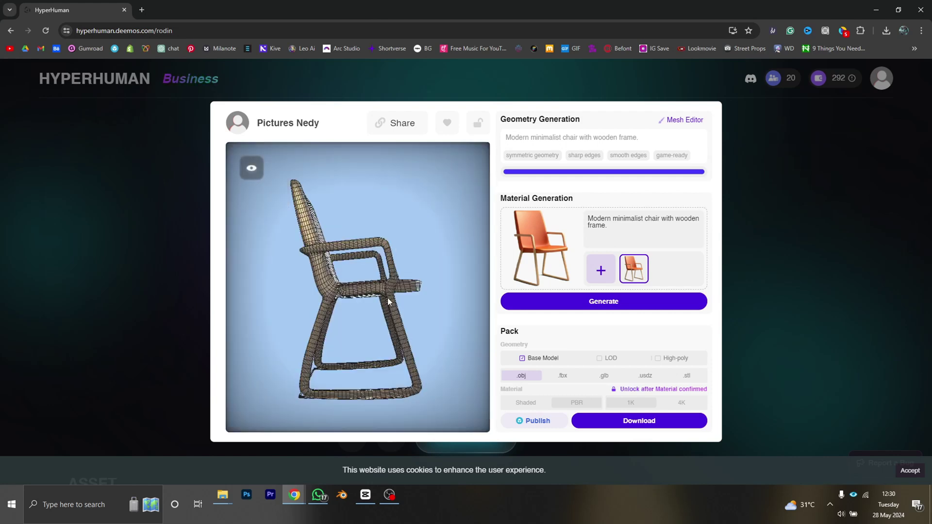
{"action": "left_click_drag", "start_coordinate": [330, 296], "coordinate": [418, 226]}
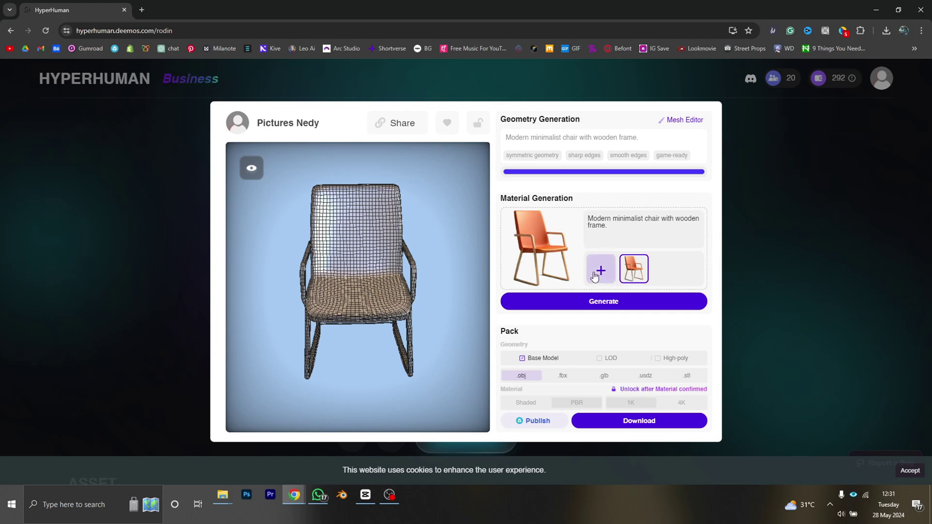
Generate the chair's material, then redo it with higher PBR Temperature and Reference Strength.
{"action": "left_click", "coordinate": [606, 303]}
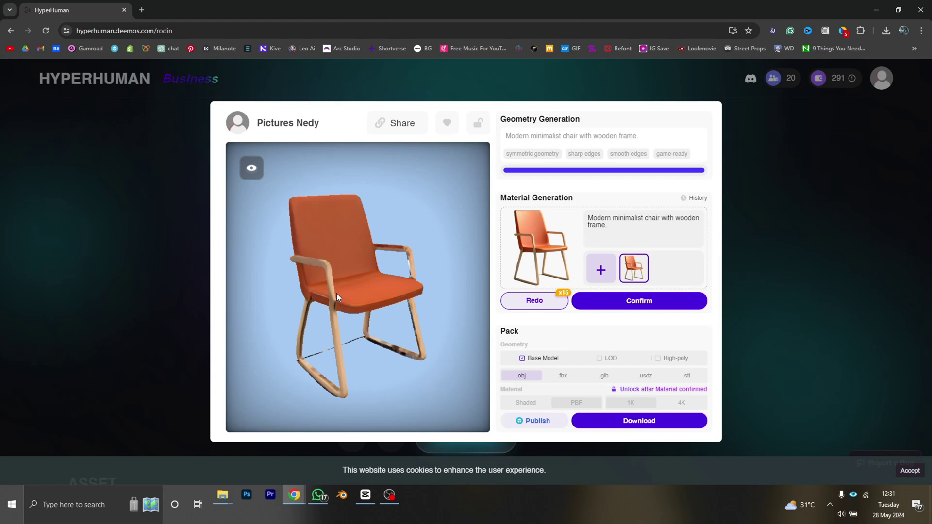
{"action": "left_click_drag", "start_coordinate": [336, 293], "coordinate": [509, 276]}
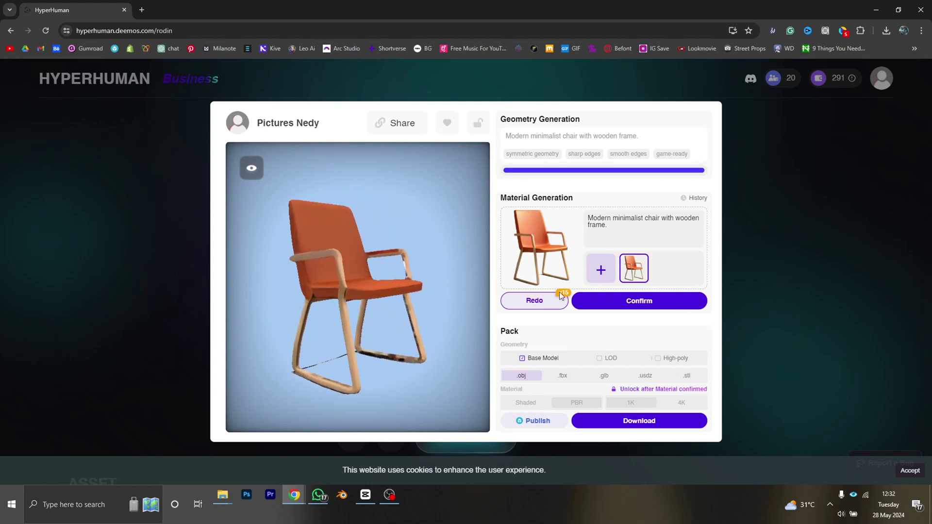
{"action": "left_click", "coordinate": [542, 299]}
{"action": "left_click_drag", "start_coordinate": [562, 260], "coordinate": [607, 261]}
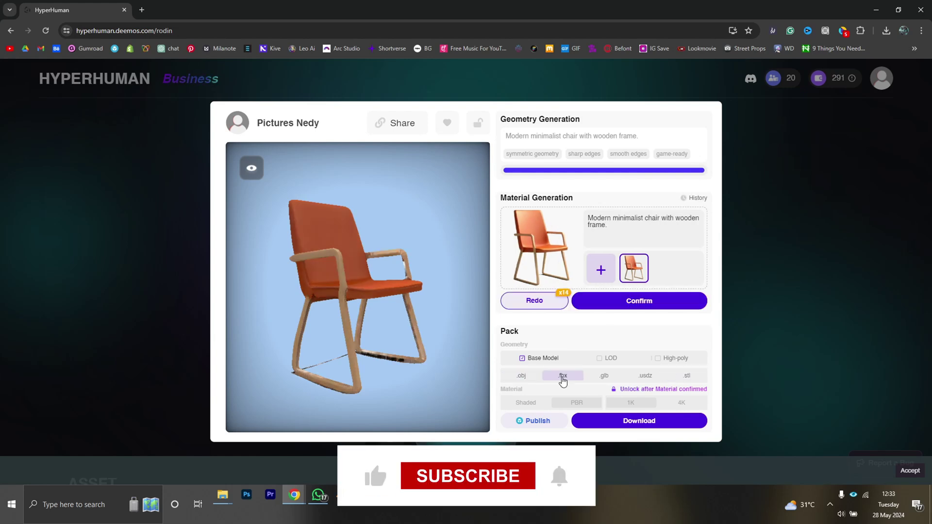
Confirm the chair's material and set the pack to .fbx with 1K PBR materials.
{"action": "left_click", "coordinate": [563, 375]}
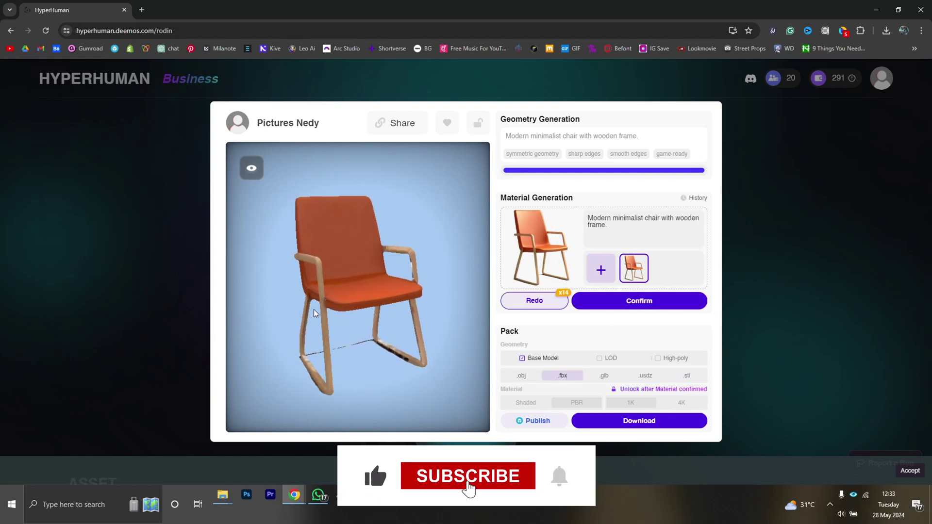
{"action": "left_click", "coordinate": [647, 305]}
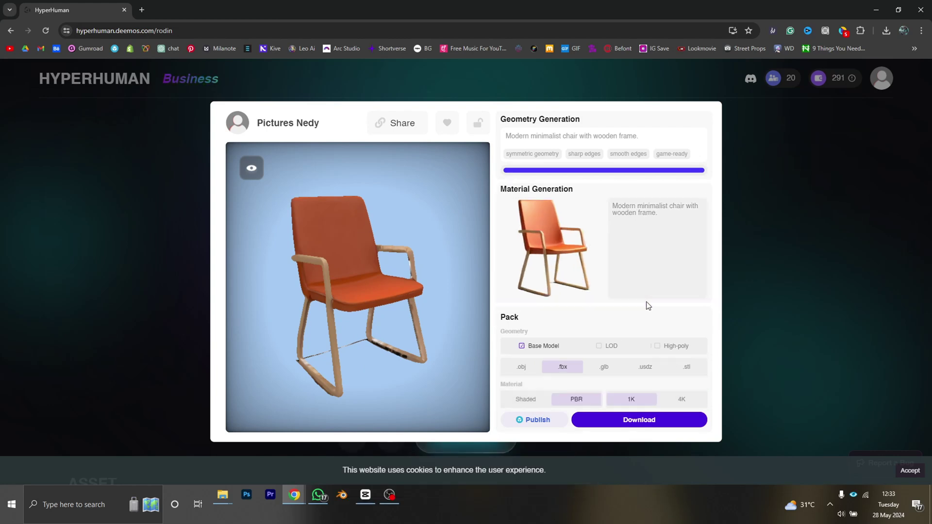
{"action": "left_click", "coordinate": [604, 369]}
{"action": "left_click", "coordinate": [649, 368]}
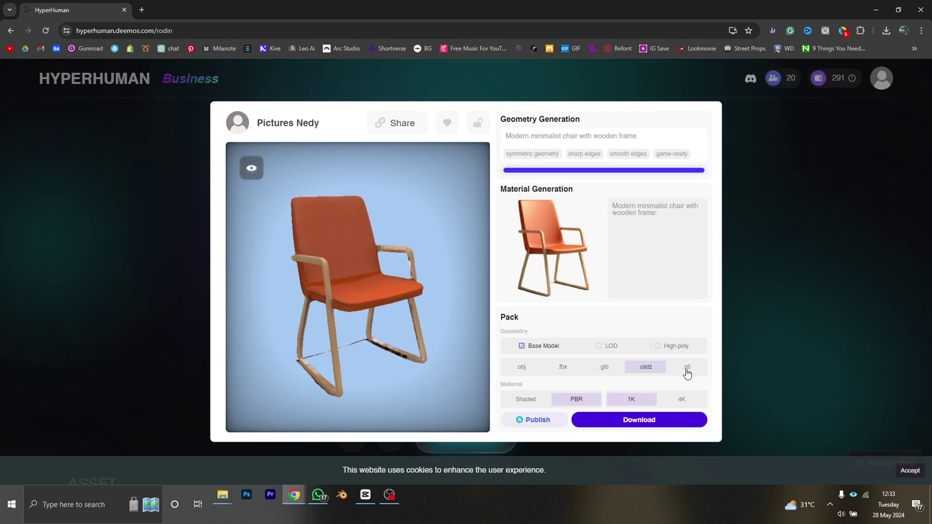
{"action": "left_click", "coordinate": [562, 369]}
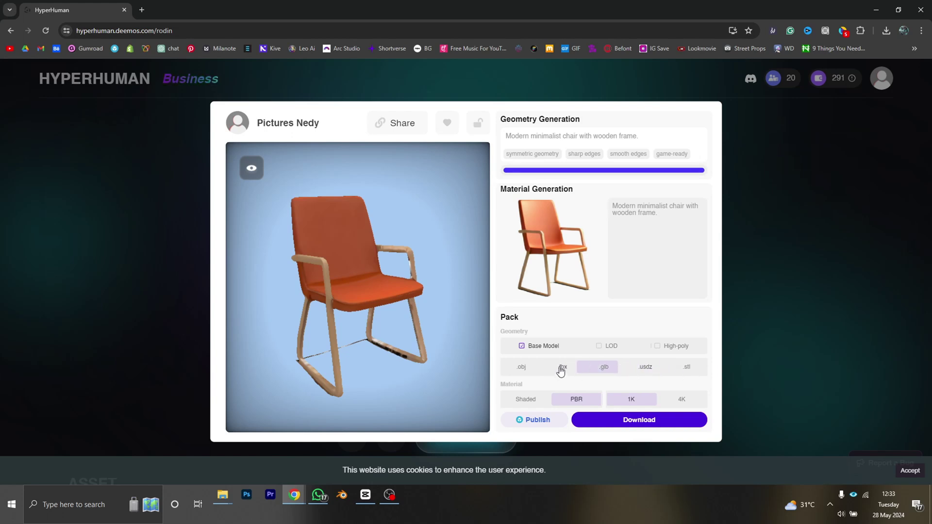
{"action": "left_click", "coordinate": [526, 399]}
{"action": "left_click", "coordinate": [577, 401]}
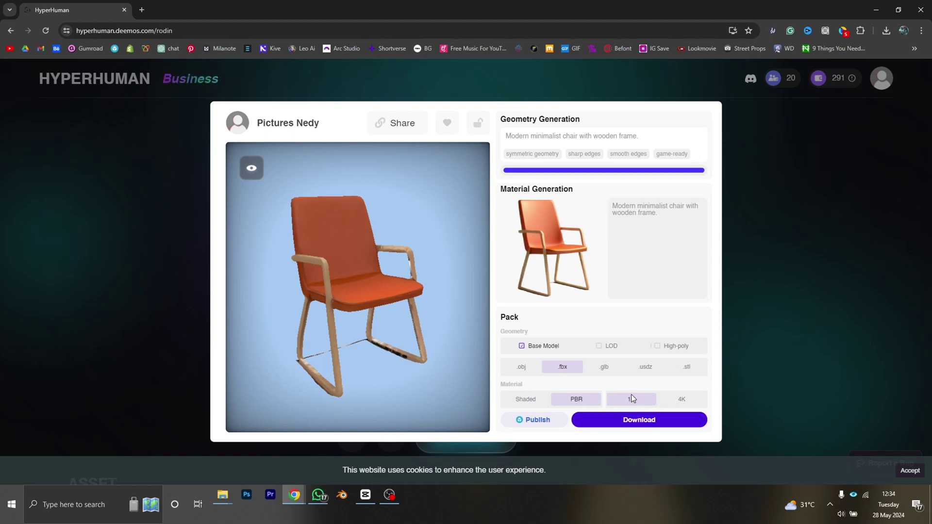
Download the packed chair and preview it in PBR and shaded modes.
{"action": "left_click", "coordinate": [614, 424]}
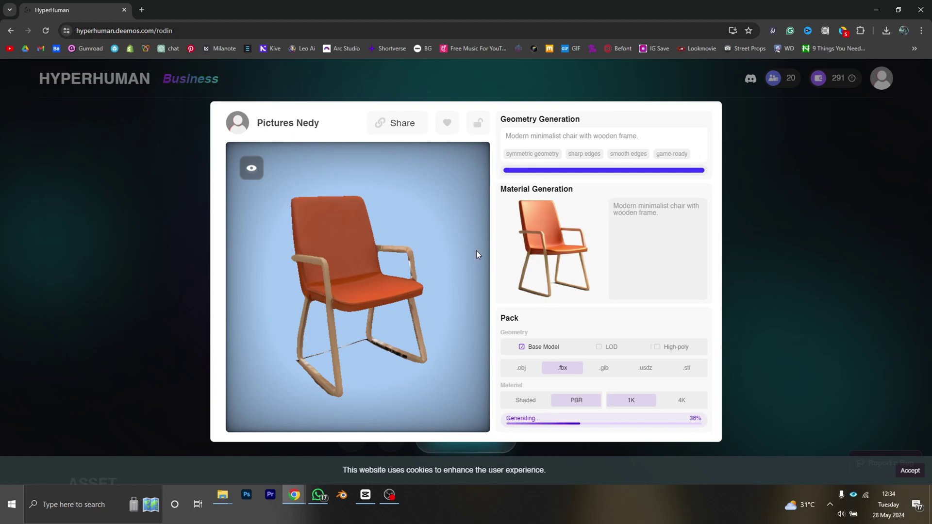
{"action": "left_click", "coordinate": [265, 216]}
{"action": "left_click", "coordinate": [265, 230]}
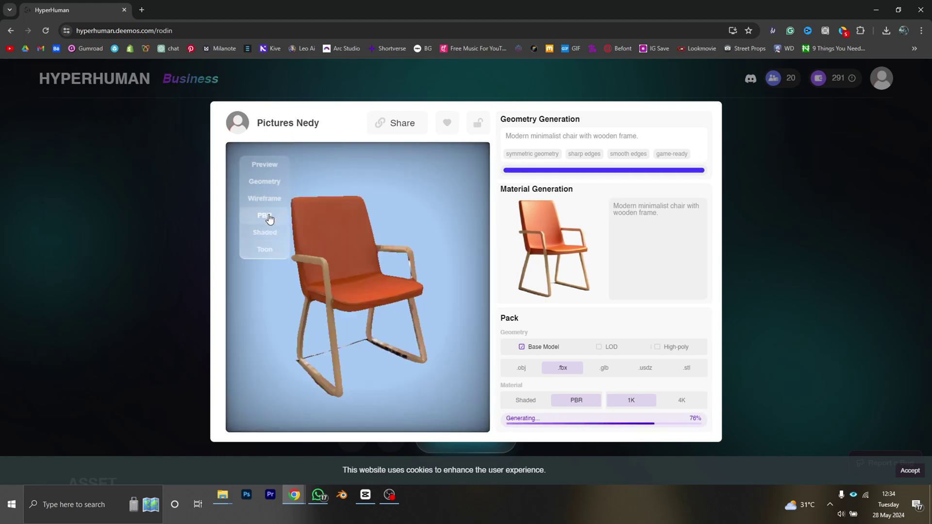
{"action": "scroll", "coordinate": [345, 271], "scroll_direction": "up", "scroll_amount": 5}
{"action": "scroll", "coordinate": [346, 271], "scroll_direction": "down", "scroll_amount": 5}
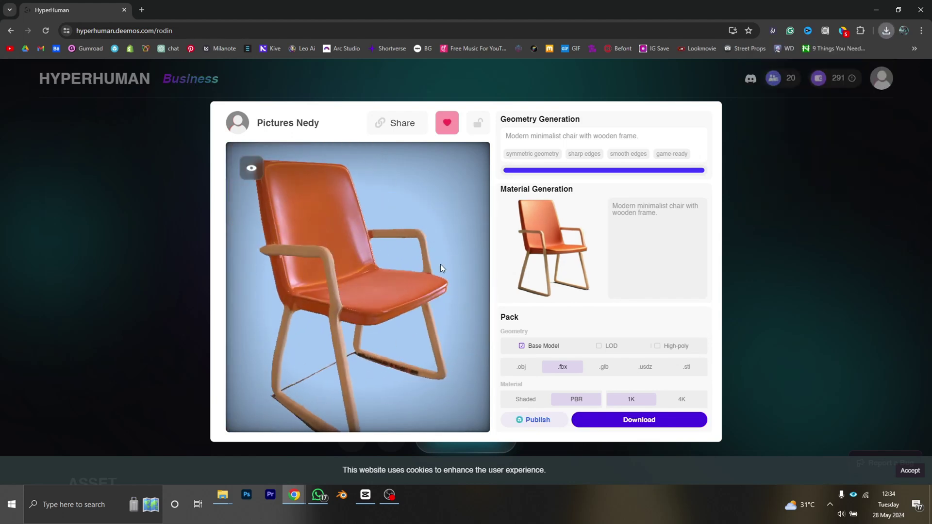
Generate an image from the pasted futuristic car prompt and accept the white car as a reference.
{"action": "left_click_drag", "start_coordinate": [441, 266], "coordinate": [381, 277]}
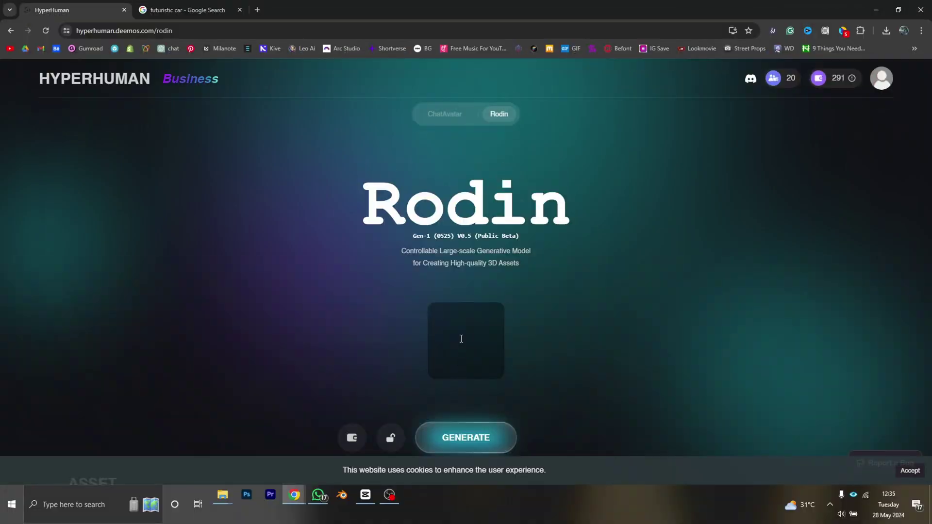
{"action": "type", "text": "futuristic car"}
{"action": "left_click", "coordinate": [470, 367]}
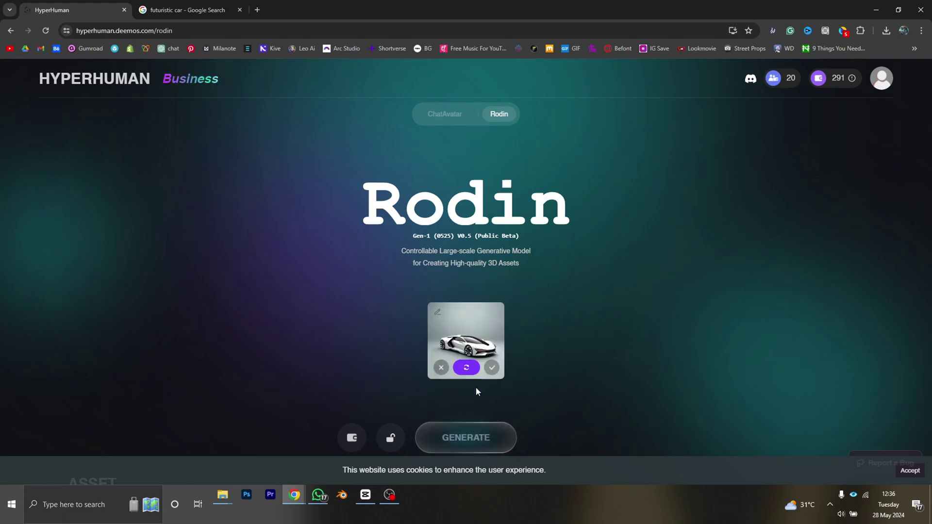
{"action": "left_click", "coordinate": [493, 368]}
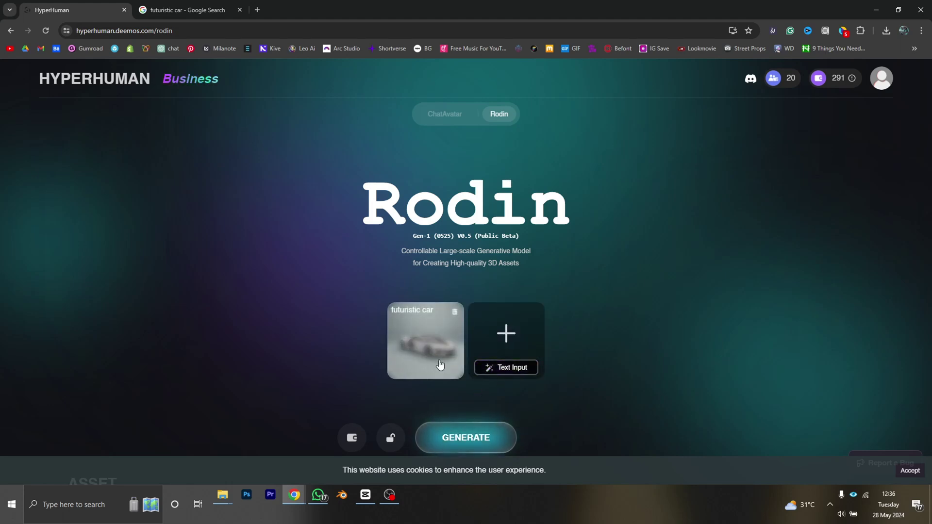
Add a second car prompt with 'futuristic' replaced by 'sci', and accept the yellow car image.
{"action": "type", "text": "futuristic car"}
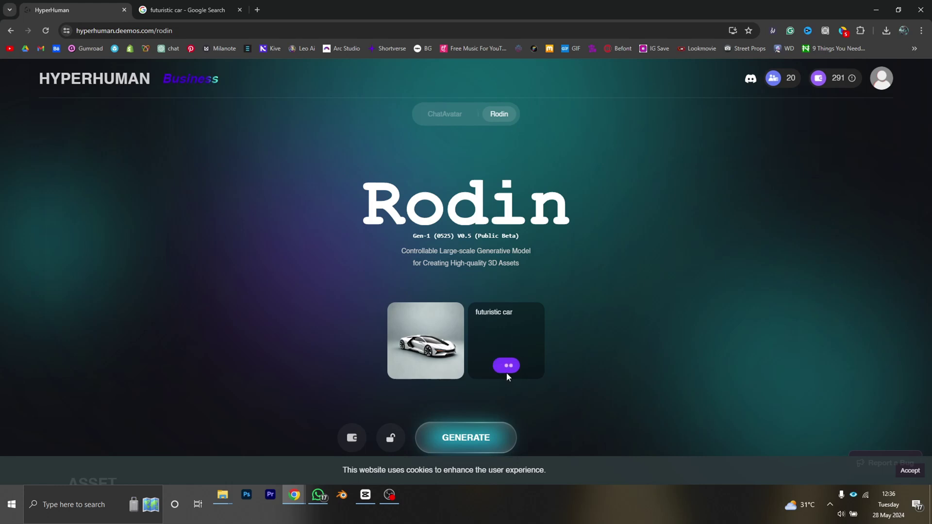
{"action": "left_click", "coordinate": [507, 368]}
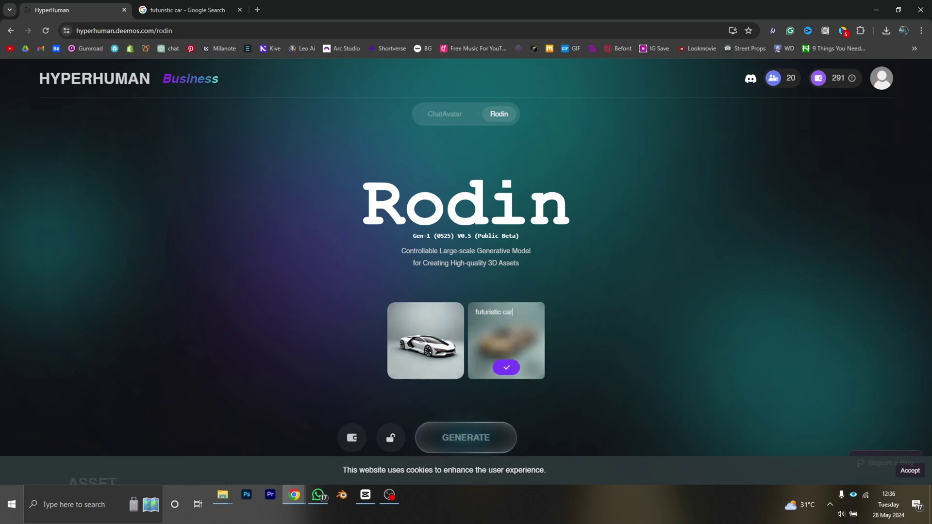
{"action": "double_click", "coordinate": [502, 311]}
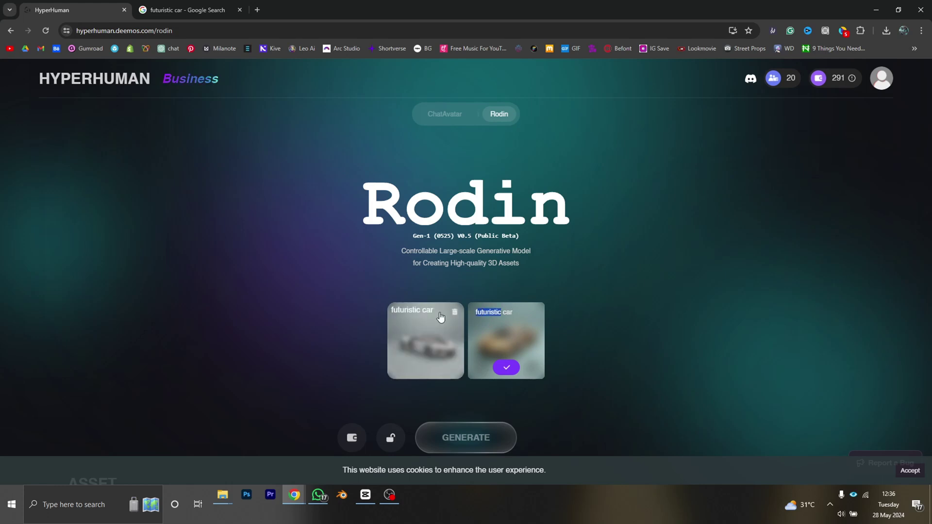
{"action": "type", "text": "sci"}
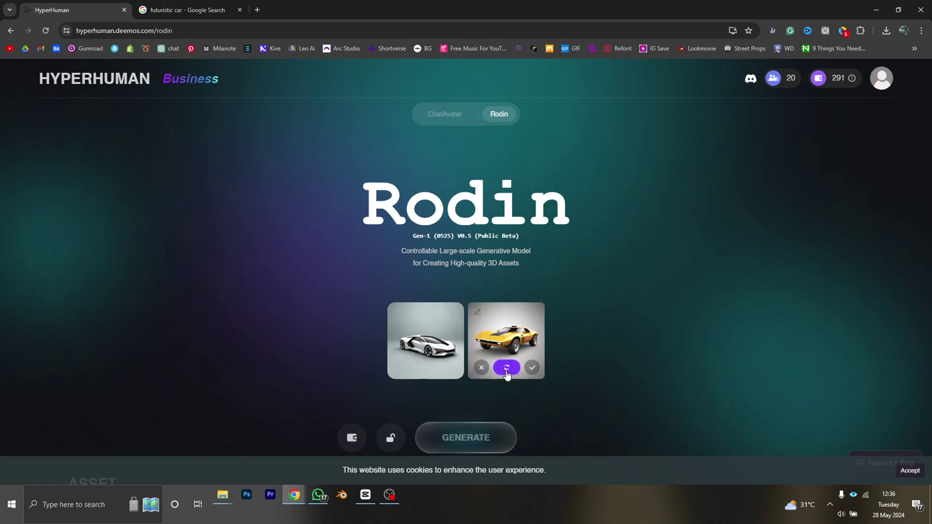
{"action": "left_click", "coordinate": [532, 368]}
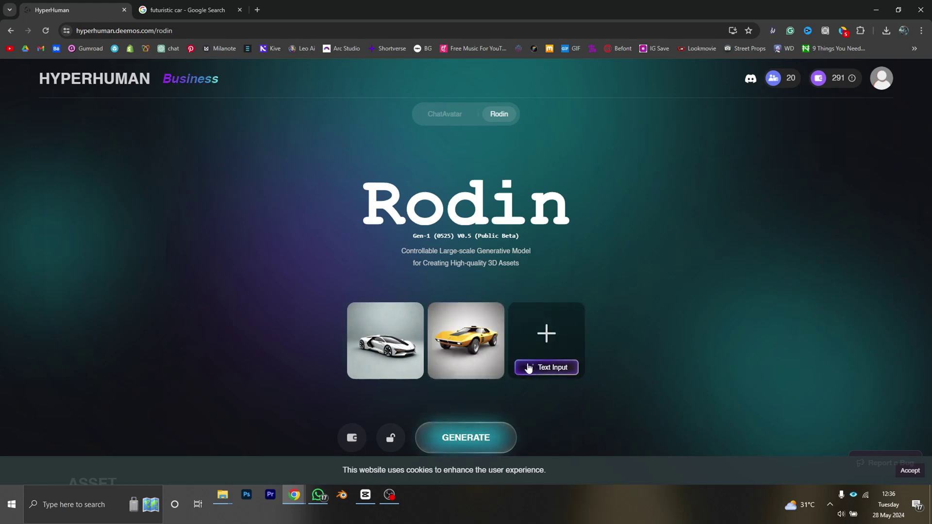
Create a new text card with the prompt 'Alien' and generate its image.
{"action": "left_click", "coordinate": [566, 370]}
{"action": "type", "text": "Ali"}
{"action": "type", "text": "en"}
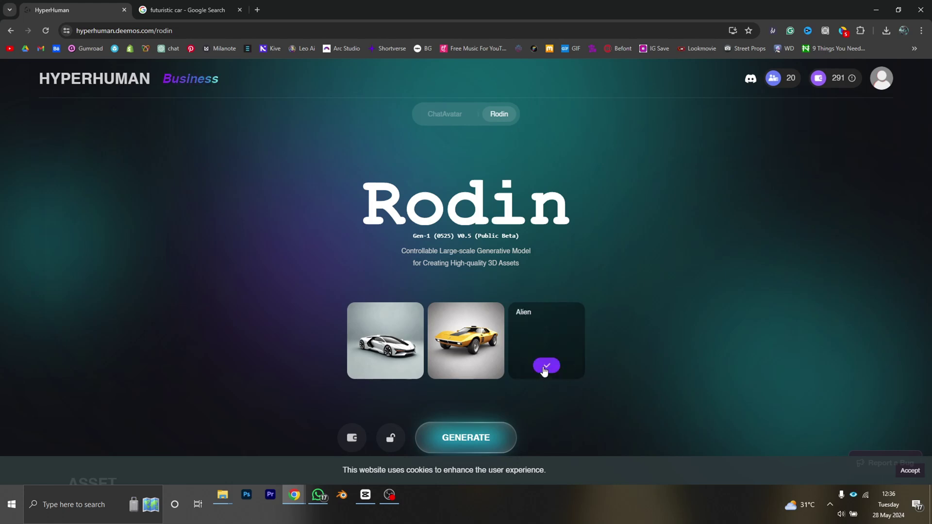
{"action": "left_click", "coordinate": [546, 368]}
Accept the alien image and redo the sports car's 3D geometry.
{"action": "left_click", "coordinate": [573, 368]}
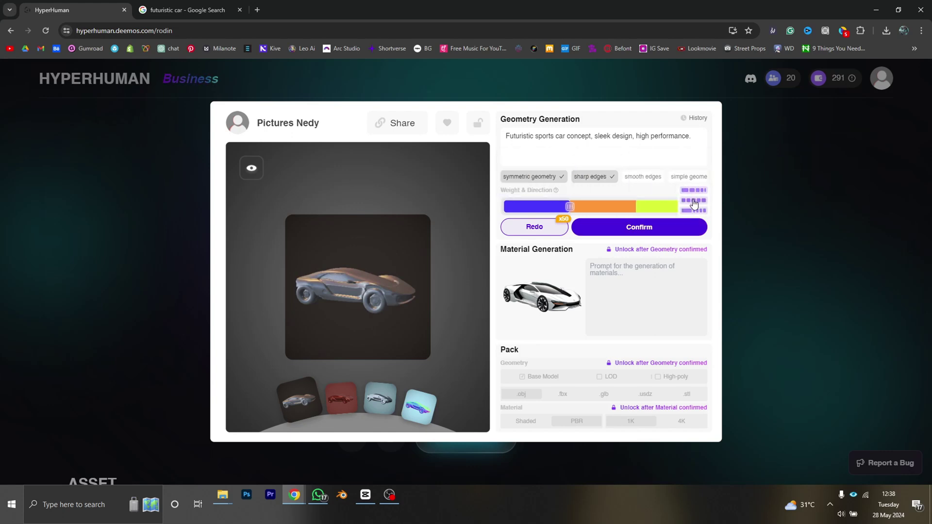
{"action": "left_click", "coordinate": [526, 228]}
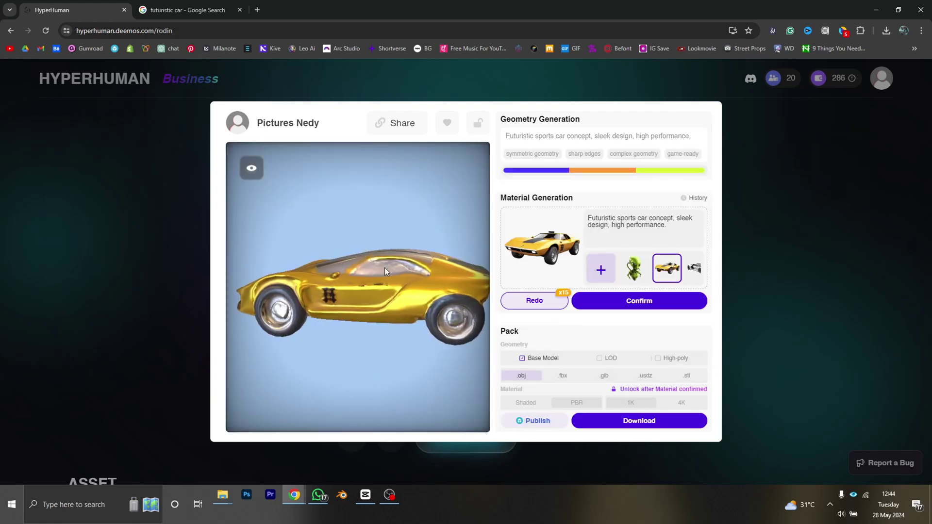
Confirm the gold car's material and choose .glb as the export format.
{"action": "left_click_drag", "start_coordinate": [409, 250], "coordinate": [358, 291]}
{"action": "mouse_move", "coordinate": [563, 312]}
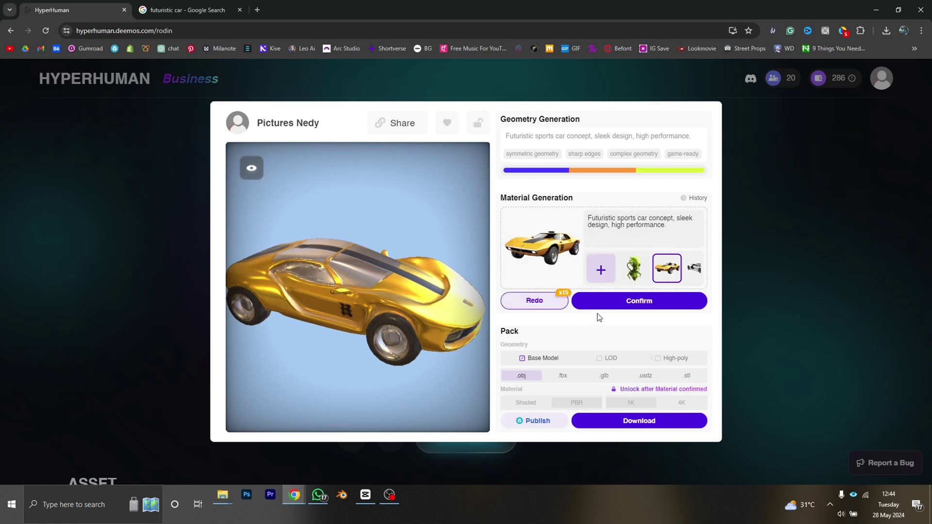
{"action": "left_click", "coordinate": [614, 304]}
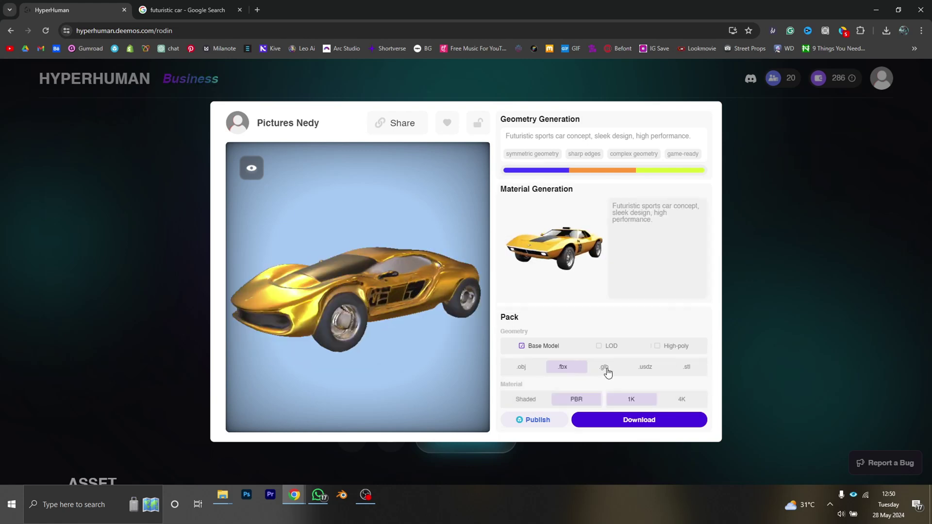
{"action": "left_click", "coordinate": [605, 369]}
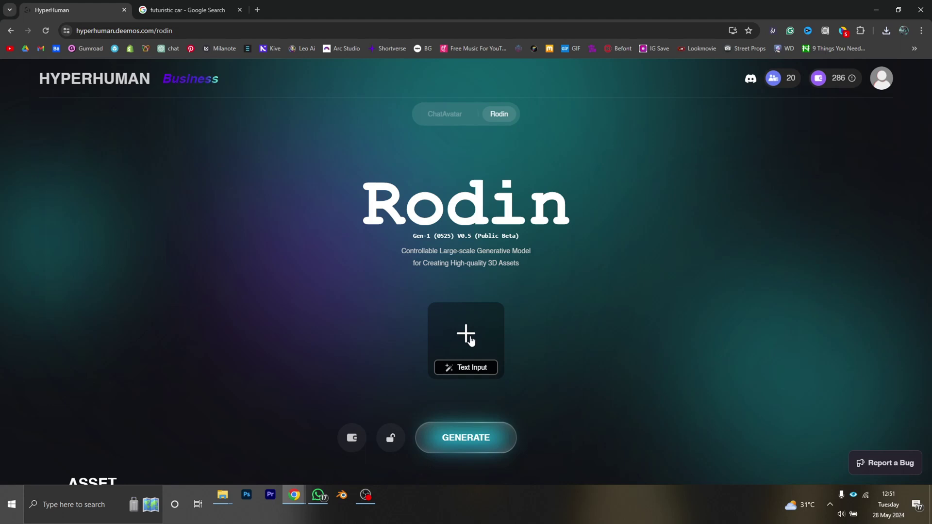
Upload the JUICE character image and start adding a second character image.
{"action": "left_click", "coordinate": [466, 334]}
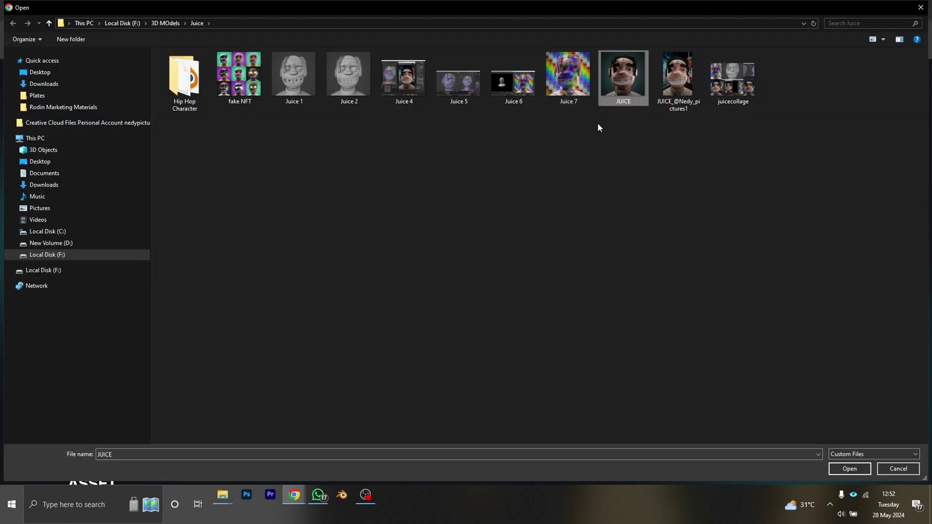
{"action": "left_click", "coordinate": [848, 468]}
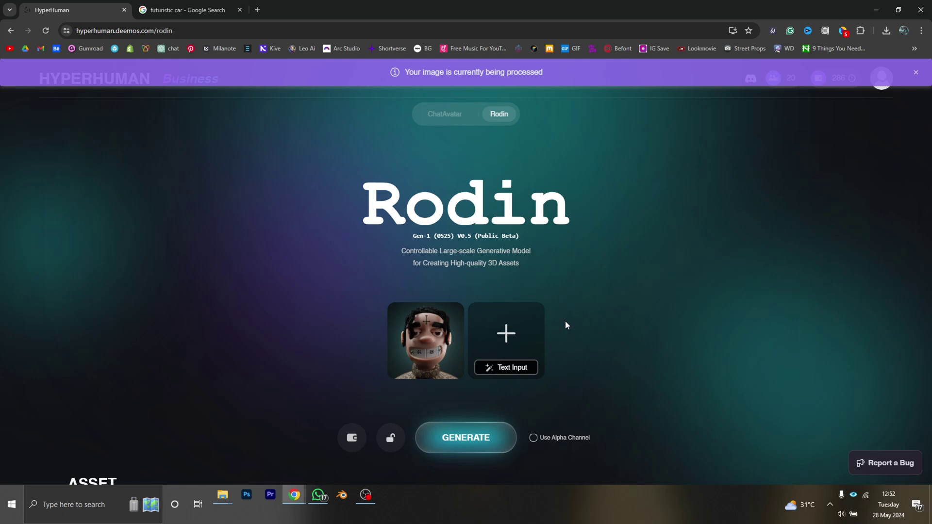
{"action": "left_click", "coordinate": [505, 335]}
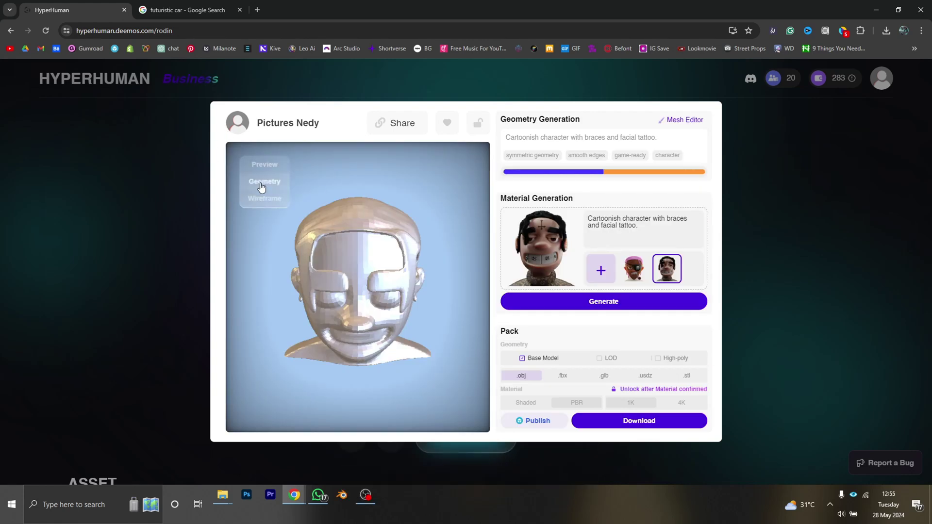
Generate the head's material showing the cross forehead tattoo, silver braces and camouflage top.
{"action": "left_click", "coordinate": [275, 199]}
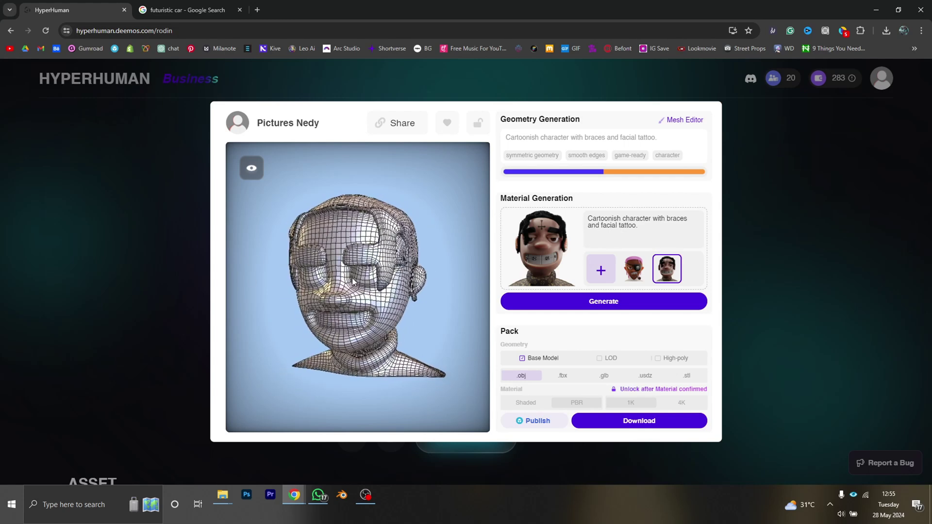
{"action": "mouse_move", "coordinate": [609, 309]}
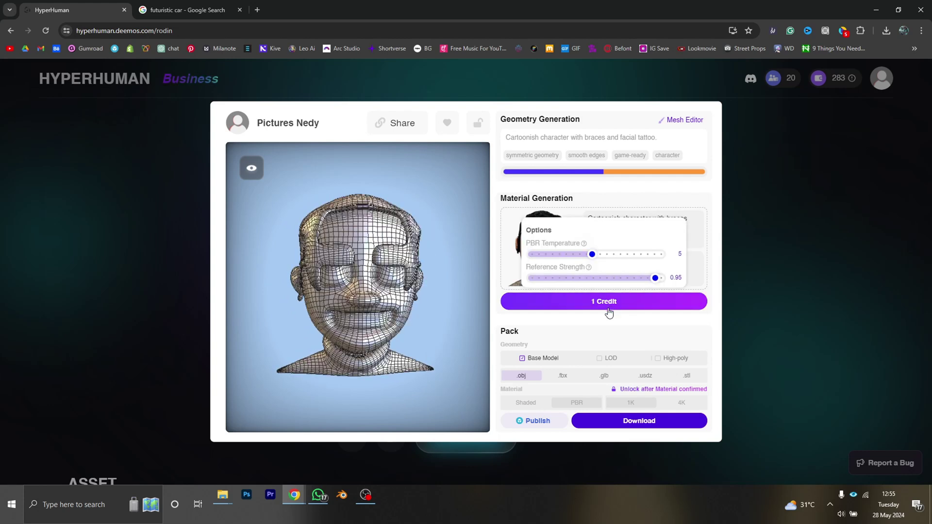
{"action": "left_click", "coordinate": [609, 312]}
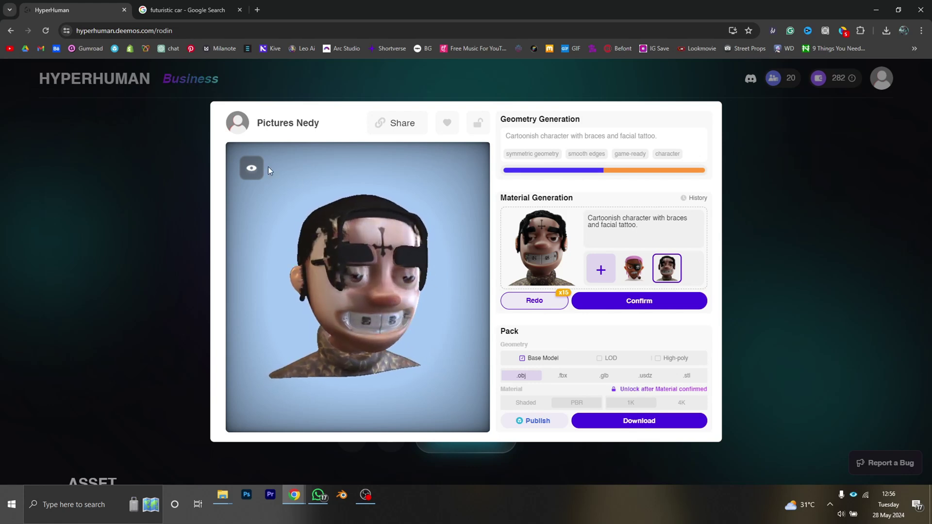
{"action": "left_click", "coordinate": [266, 234]}
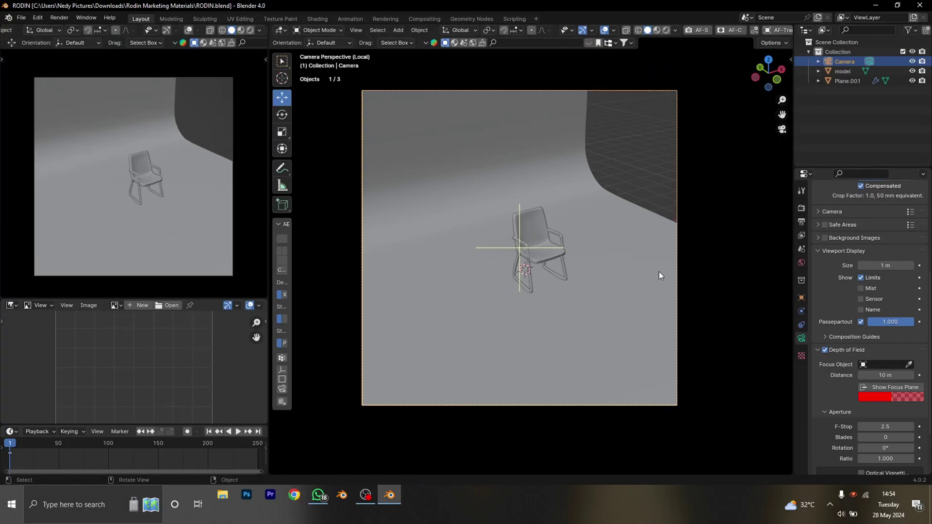
Scale the vase along the X axis and project the Tree 02 gobo through the spotlight.
{"action": "key", "text": "s"}
{"action": "key", "text": "x"}
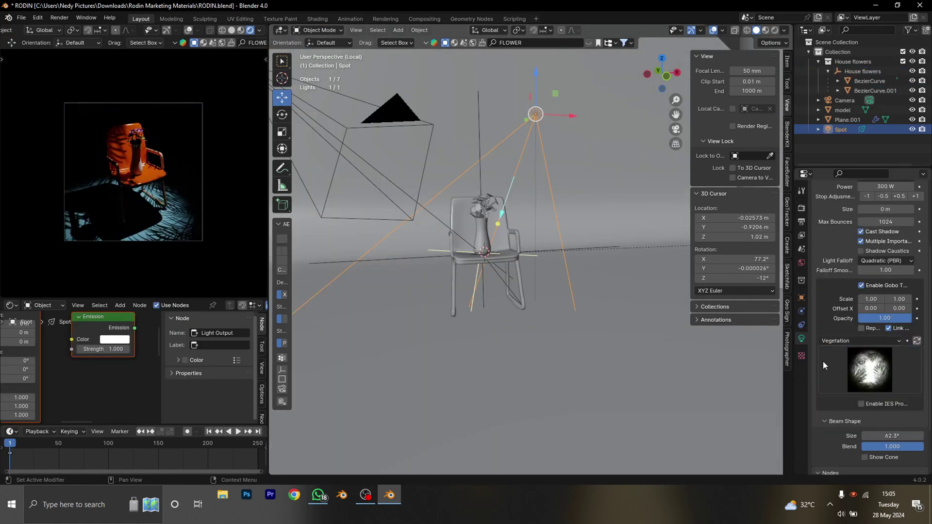
{"action": "left_click", "coordinate": [869, 369]}
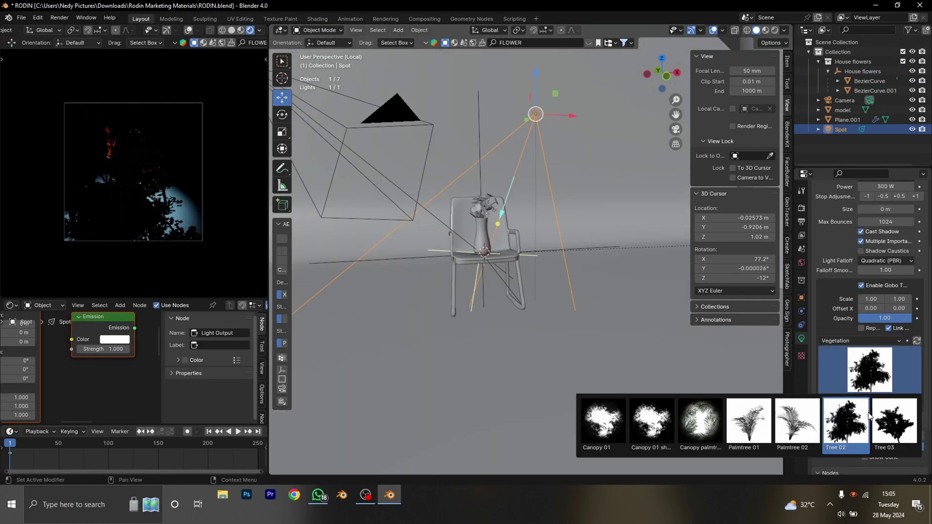
{"action": "left_click", "coordinate": [713, 422]}
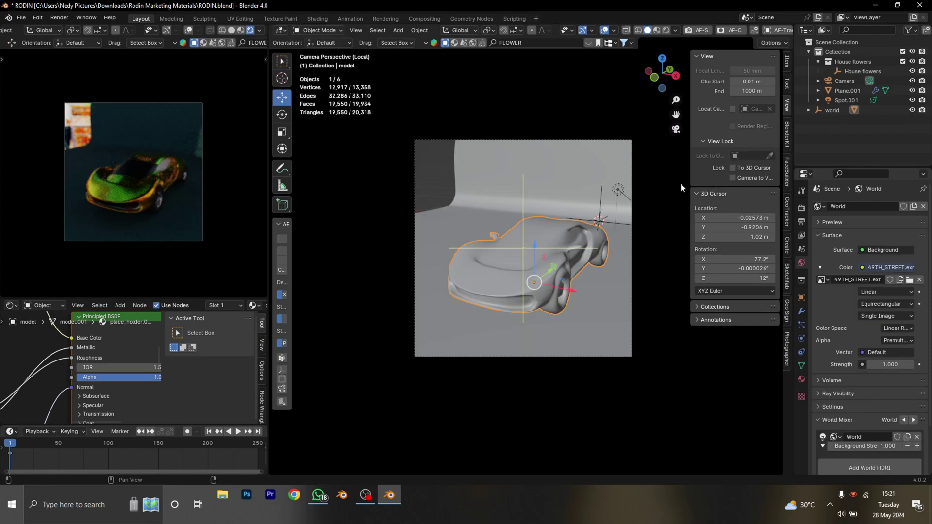
Lock the scene camera to the viewport and look through it again.
{"action": "key", "text": "KP_0"}
{"action": "left_click", "coordinate": [517, 247]}
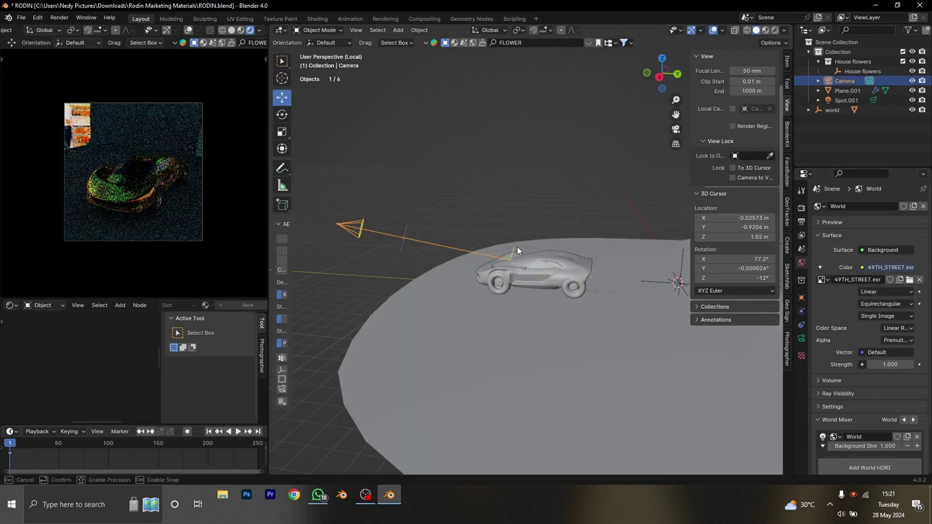
{"action": "left_click", "coordinate": [802, 338]}
{"action": "left_click", "coordinate": [733, 178]}
{"action": "key", "text": "KP_0"}
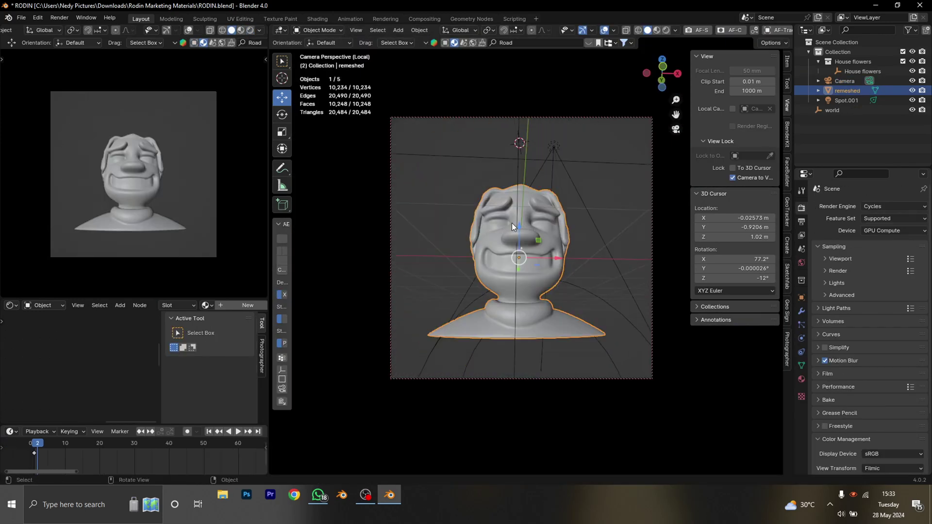
Bend the cube's top with proportional editing, then extrude and rotate it into a handle.
{"action": "middle_click_drag", "start_coordinate": [546, 255], "coordinate": [573, 255]}
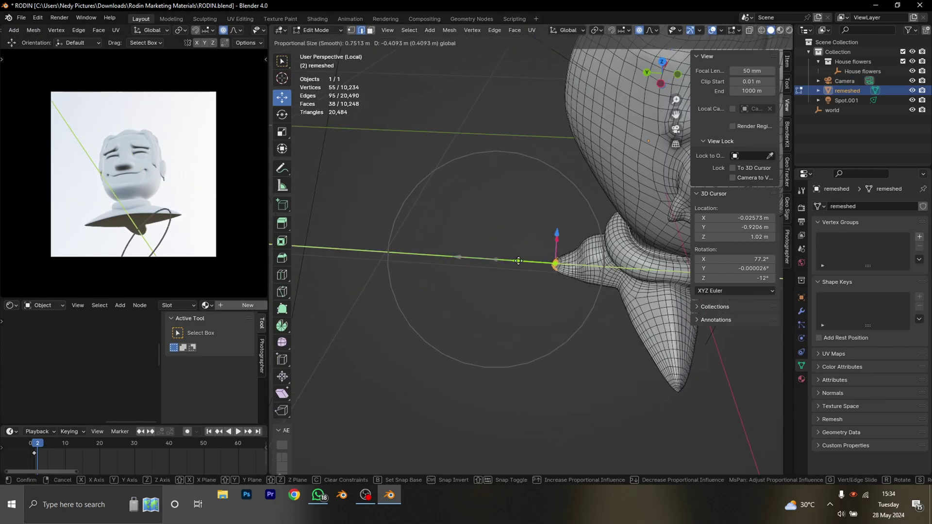
{"action": "scroll", "coordinate": [496, 265], "scroll_direction": "up", "scroll_amount": 3}
{"action": "scroll", "coordinate": [584, 297], "scroll_direction": "down", "scroll_amount": 2}
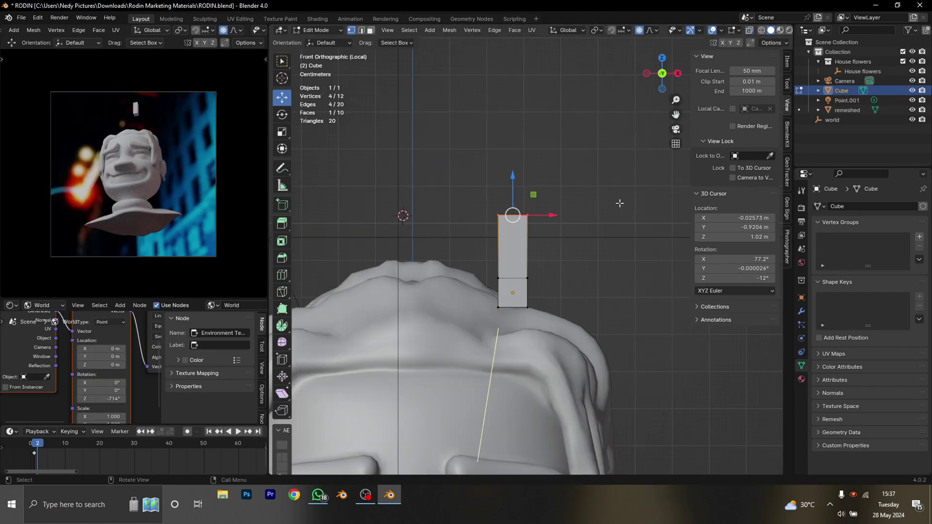
{"action": "key", "text": "g"}
{"action": "left_click", "coordinate": [540, 234]}
{"action": "key", "text": "e"}
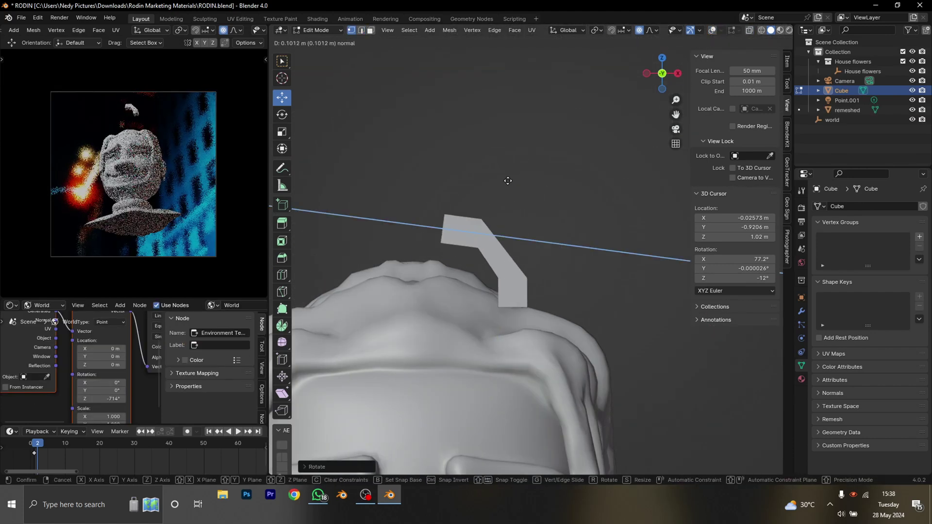
{"action": "left_click", "coordinate": [530, 89]}
Apply the curve shape to the necklace chain with Ctrl+A and select a single chain link.
{"action": "middle_click_drag", "start_coordinate": [485, 291], "coordinate": [493, 415]}
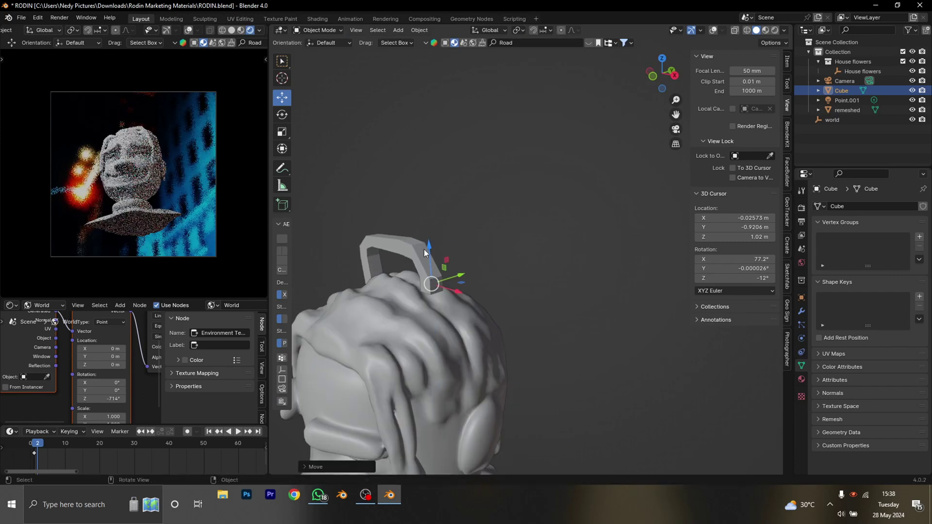
{"action": "middle_click_drag", "start_coordinate": [424, 249], "coordinate": [482, 295]}
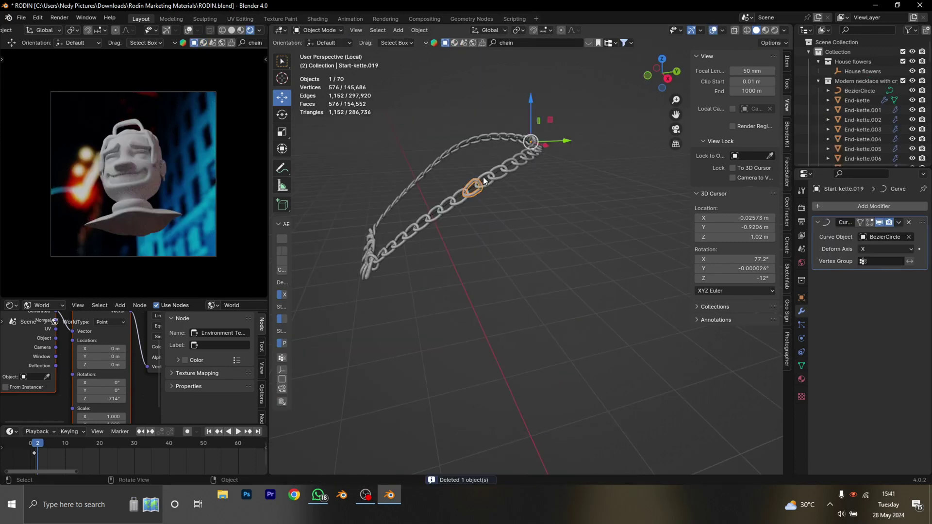
{"action": "middle_click_drag", "start_coordinate": [483, 176], "coordinate": [532, 187]}
{"action": "scroll", "coordinate": [532, 187], "scroll_direction": "up", "scroll_amount": 2}
{"action": "left_click", "coordinate": [529, 210]}
{"action": "key", "text": "ctrl+a"}
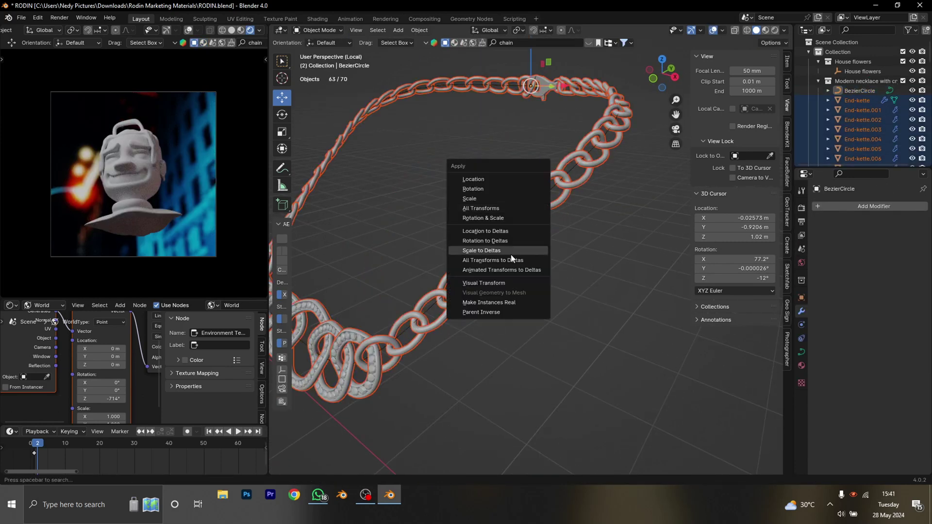
{"action": "left_click", "coordinate": [505, 251]}
{"action": "left_click", "coordinate": [531, 212]}
{"action": "scroll", "coordinate": [555, 175], "scroll_direction": "down", "scroll_amount": 3}
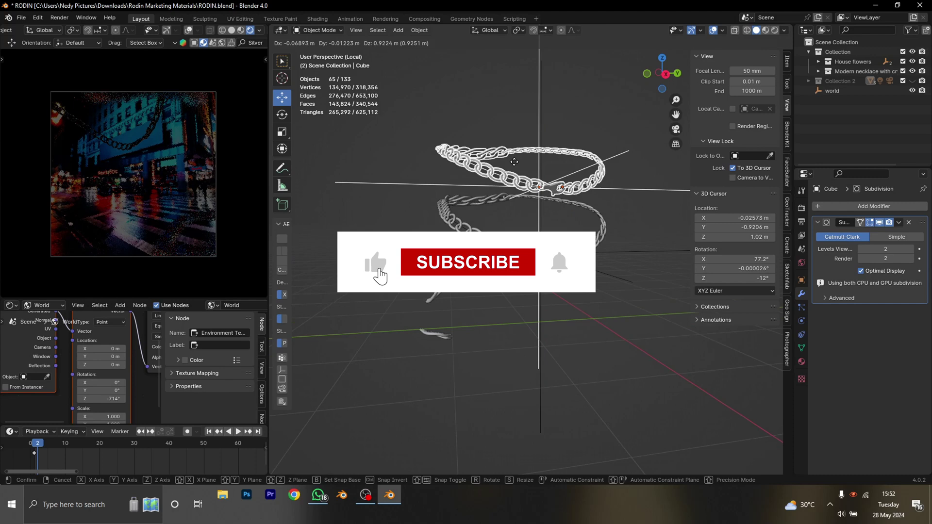